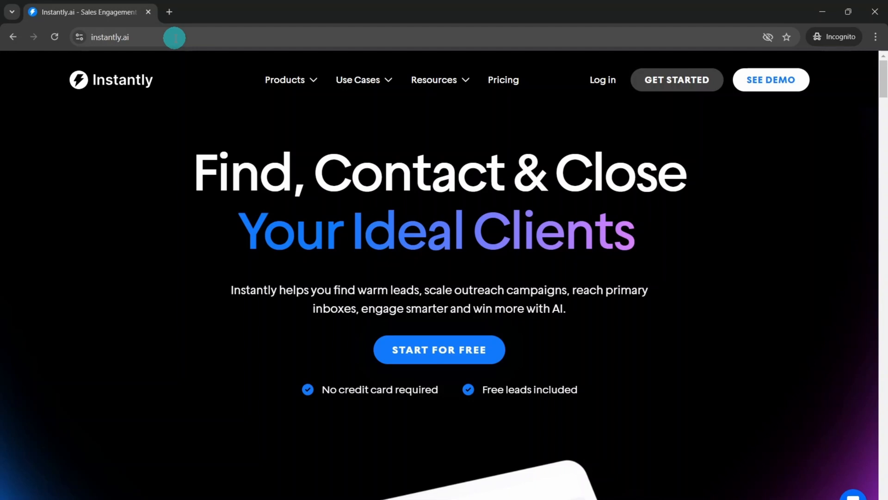
Open the Instantly pricing page and view the Sending & Warmup plans with monthly billing
left_click(499, 82)
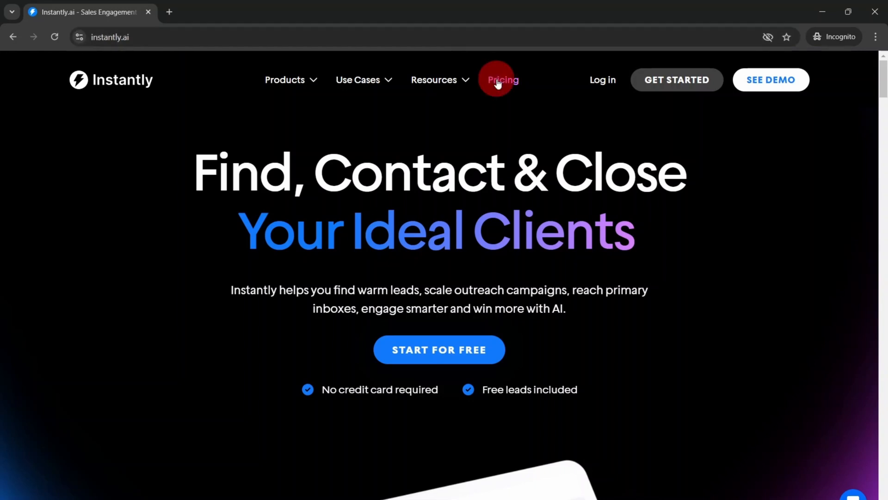
scroll(285, 243, "down", 5)
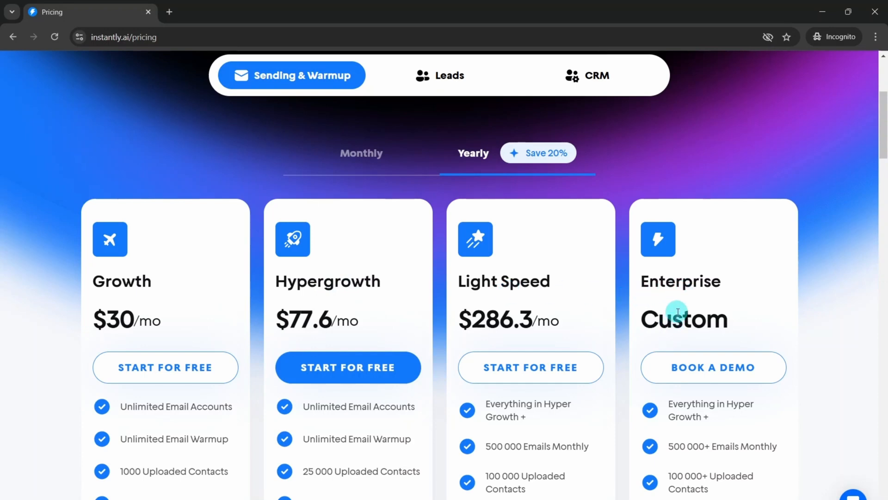
left_click(357, 157)
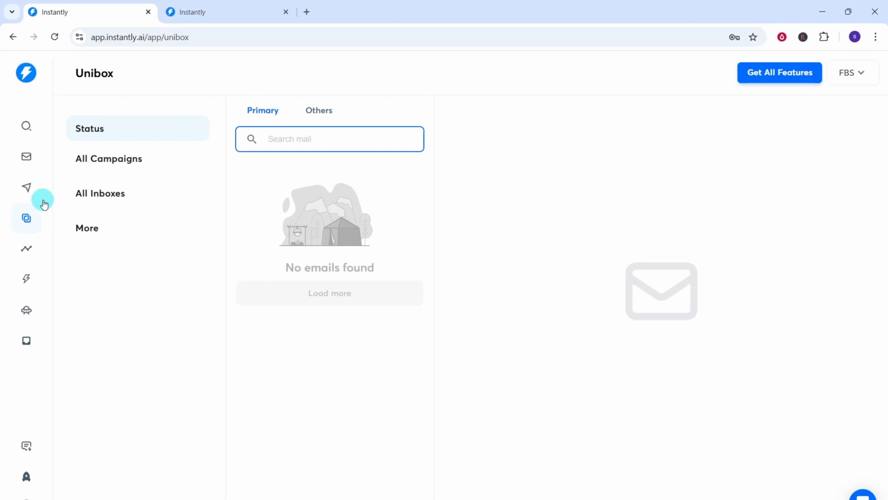
Create a new campaign named sales_proposal
left_click(26, 187)
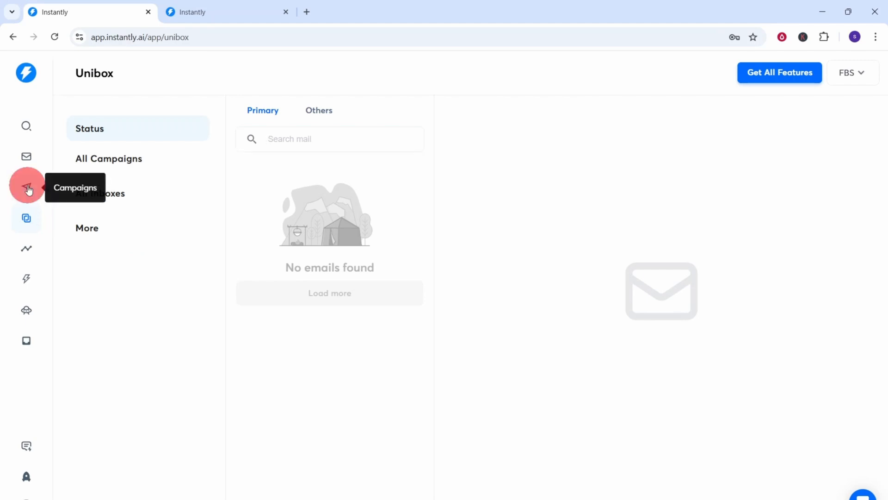
left_click(810, 136)
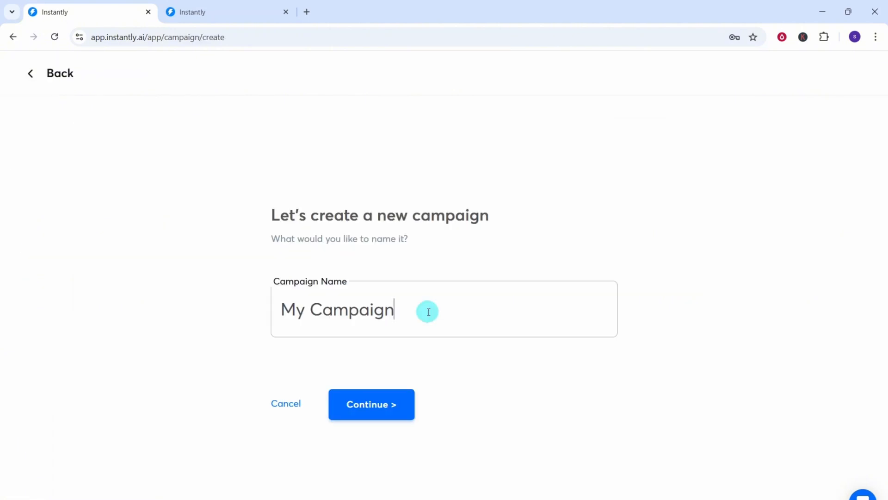
key("ctrl+a")
type("sales_proposal")
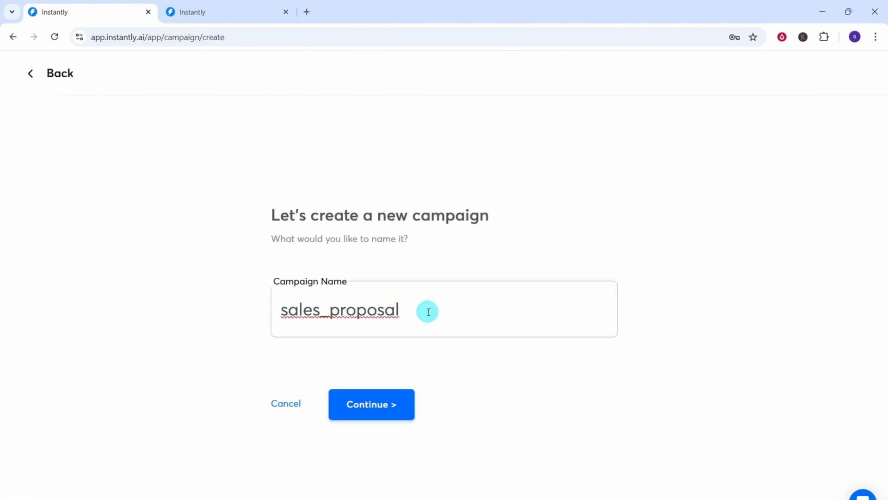
left_click(369, 408)
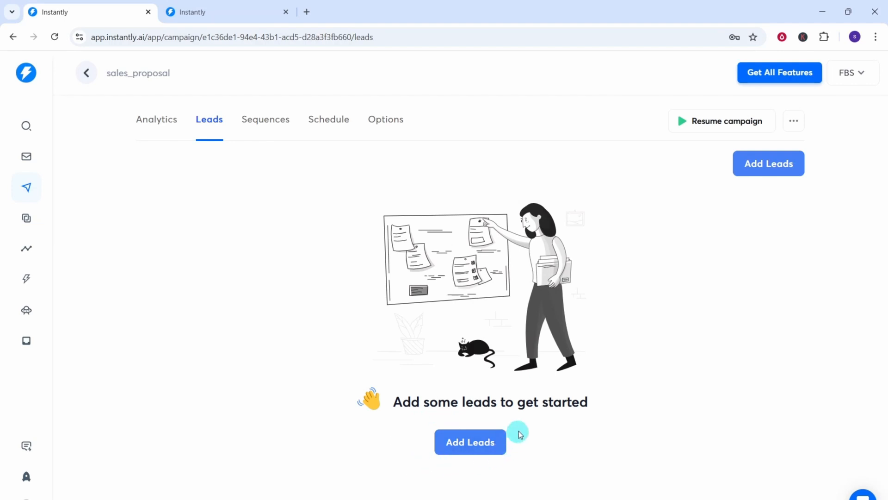
Add leads to the campaign by CSV upload, choosing the file instantlyproposal_demo from the leads folder
left_click(769, 171)
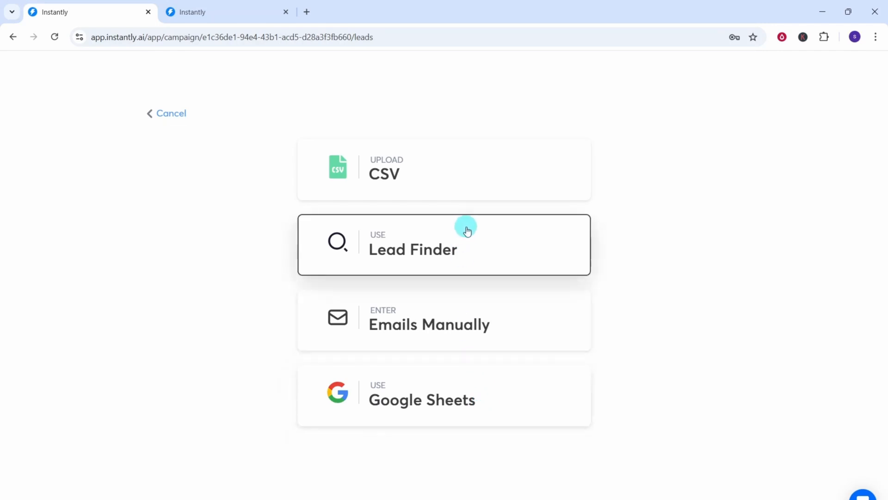
left_click(453, 165)
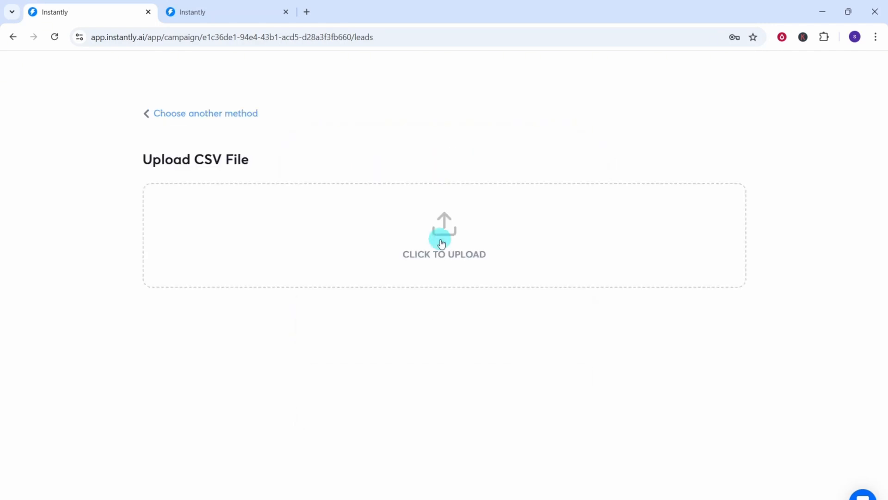
left_click(441, 243)
left_click(211, 92)
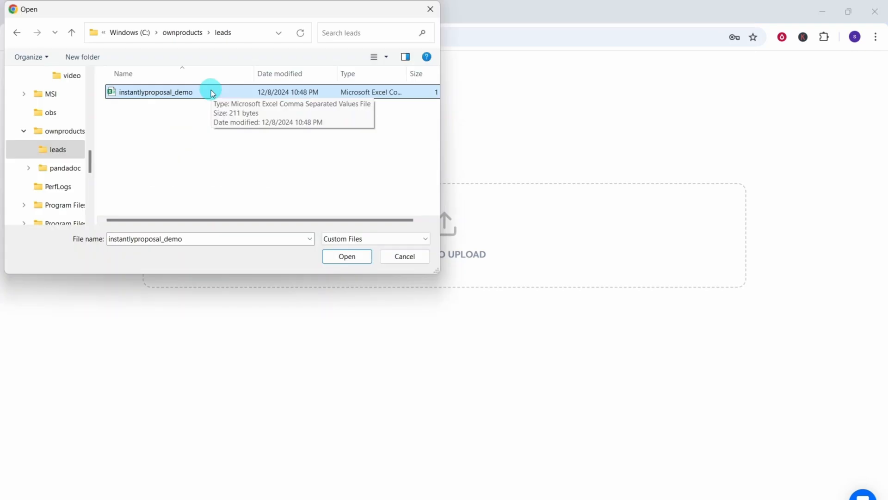
left_click(347, 257)
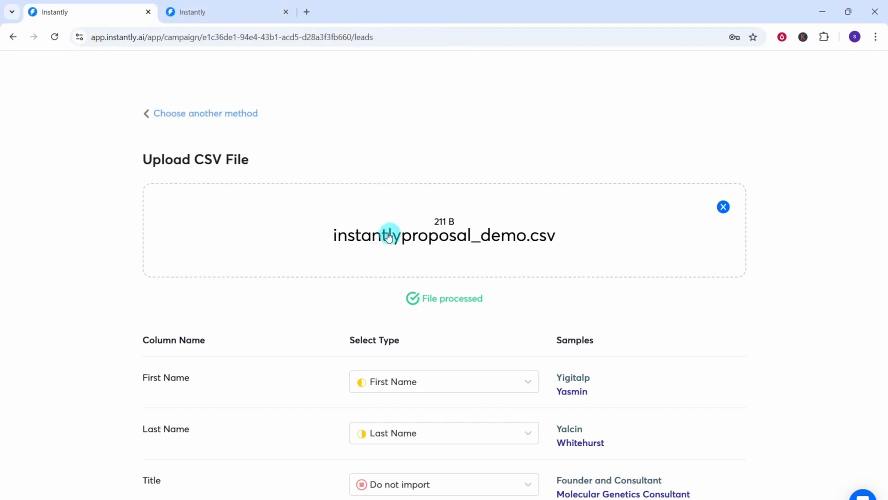
Review the column mapping, upload all contacts to the campaign without lead verification, and check the campaign's lead list
scroll(421, 82, "down", 5)
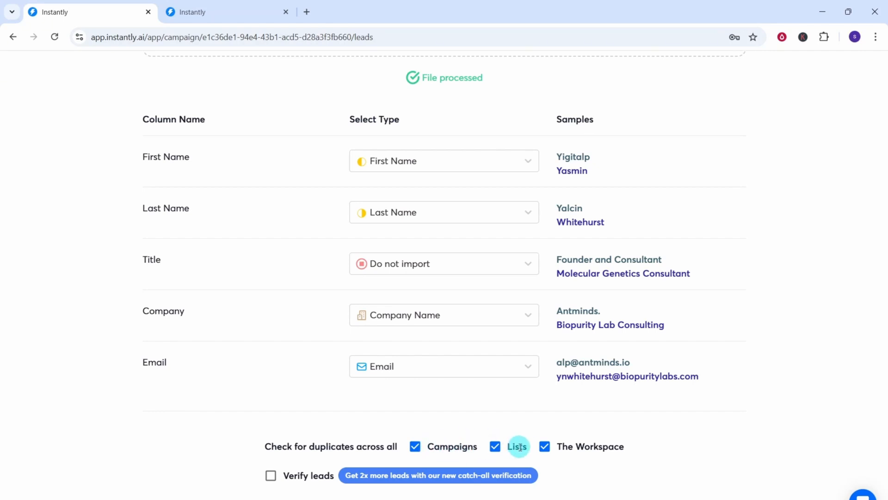
scroll(520, 446, "down", 3)
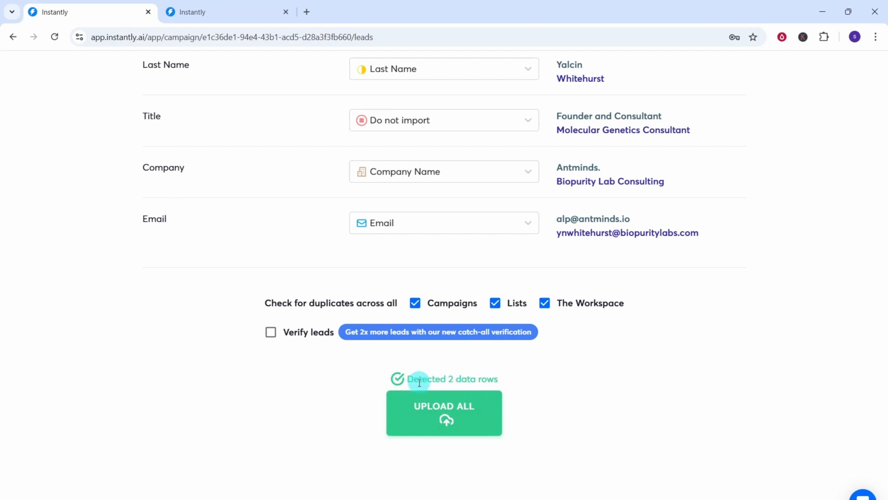
left_click(441, 416)
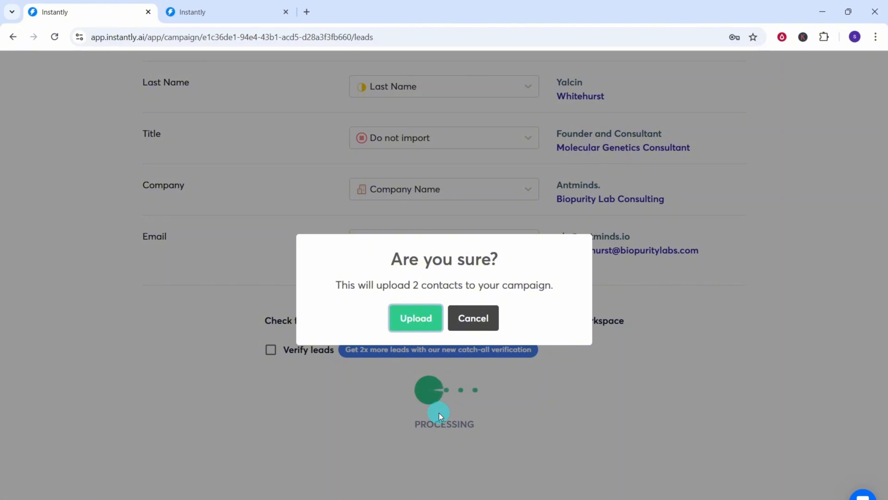
left_click(417, 324)
left_click(416, 324)
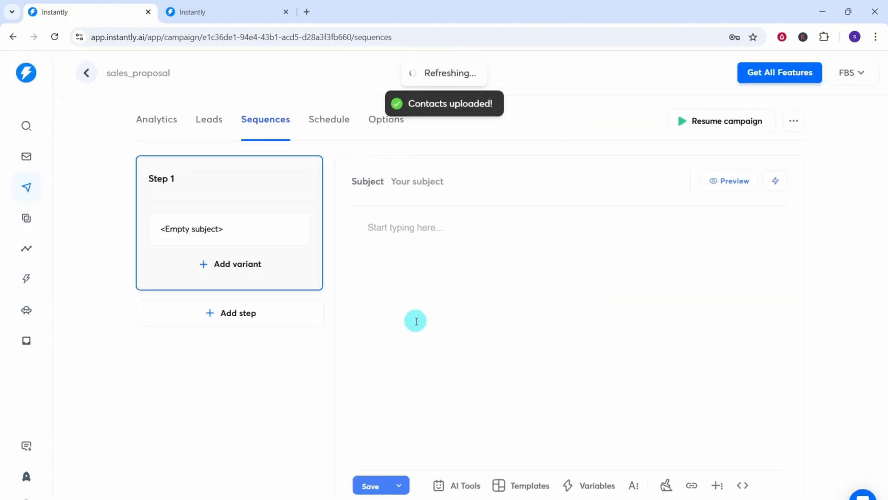
left_click(206, 124)
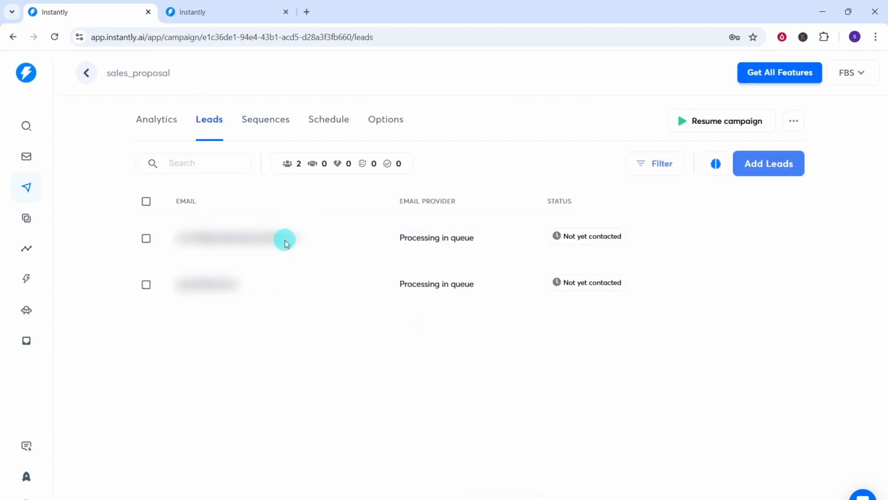
Set the subject of the sequence's Step 1 email to "question, {{firstName}}" using the First Name variable
left_click(260, 124)
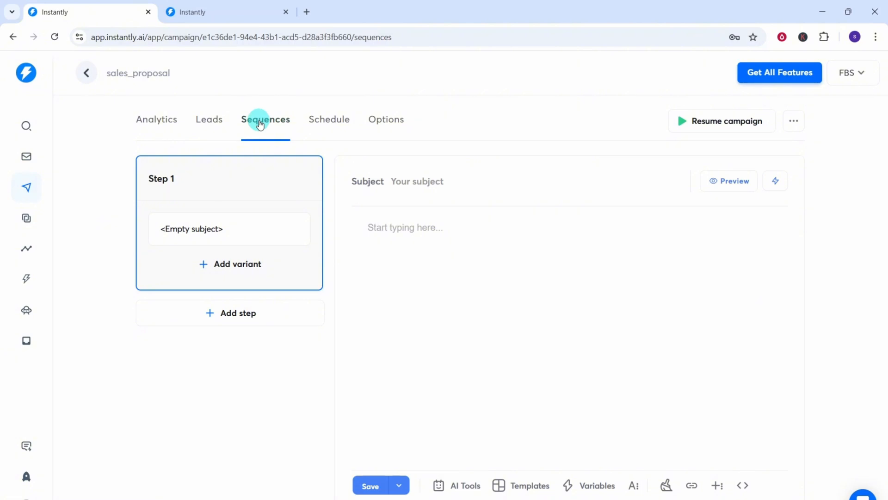
left_click(402, 182)
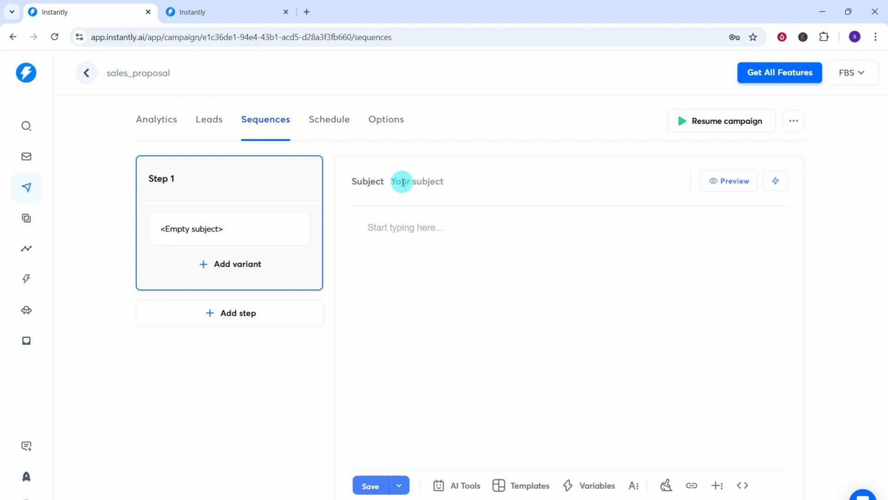
type("question,")
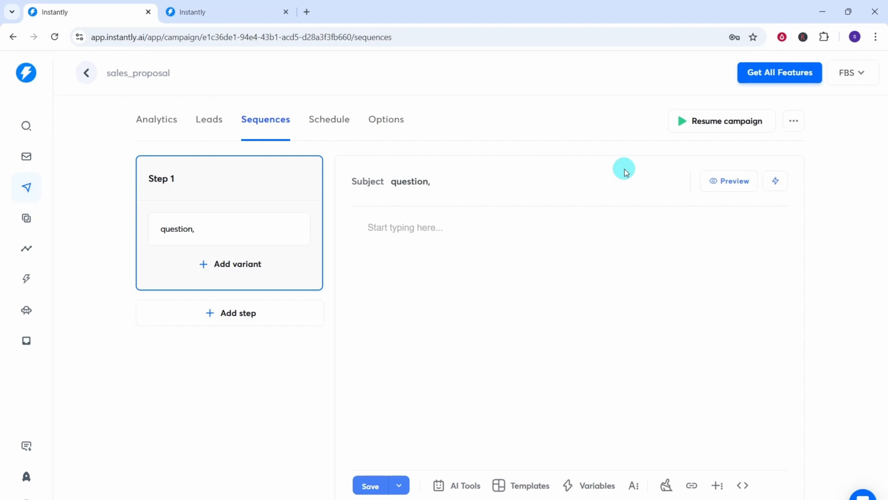
left_click(775, 182)
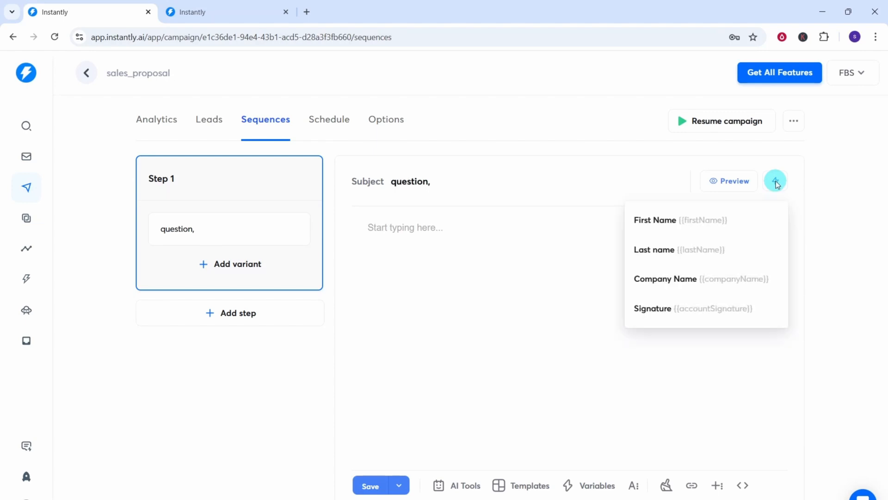
left_click(655, 220)
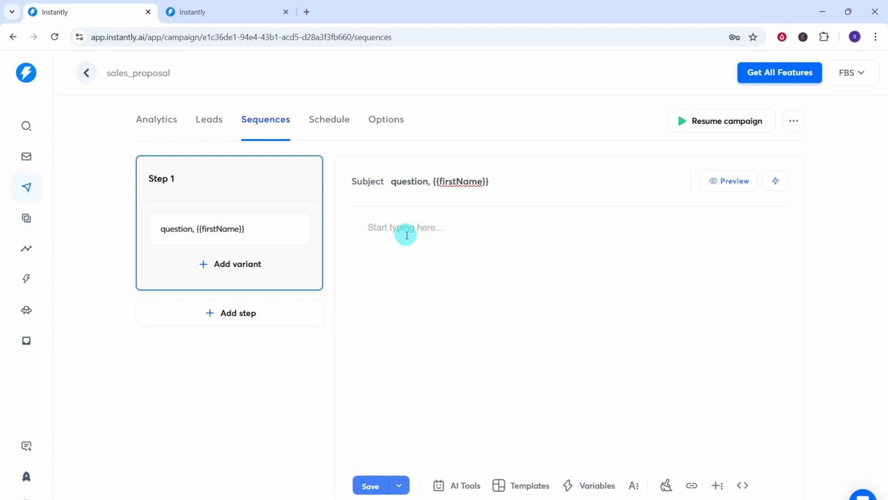
Browse the Lead Generation templates and use "LeadGen agency getting more clients Email 1" for the Step 1 email body
left_click(518, 485)
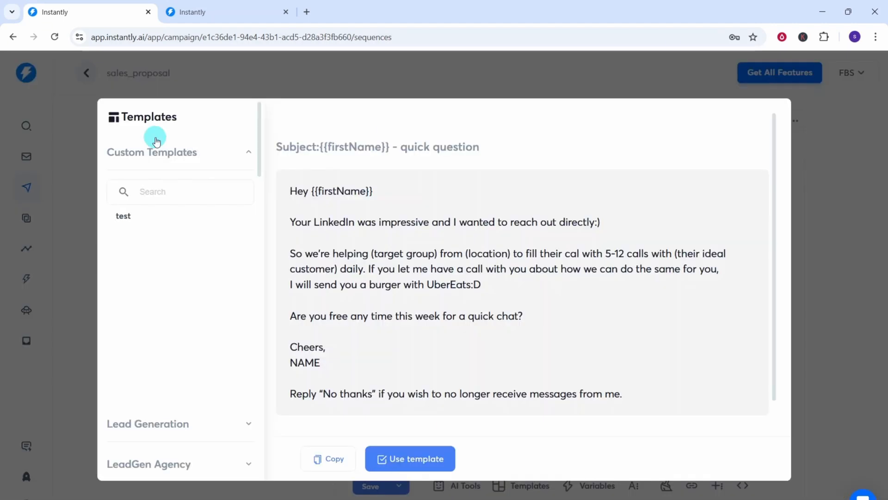
left_click(145, 193)
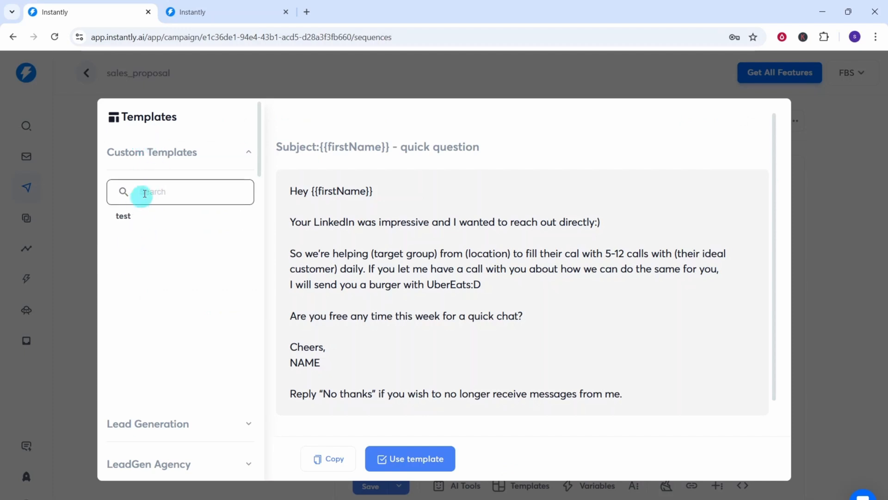
left_click(248, 154)
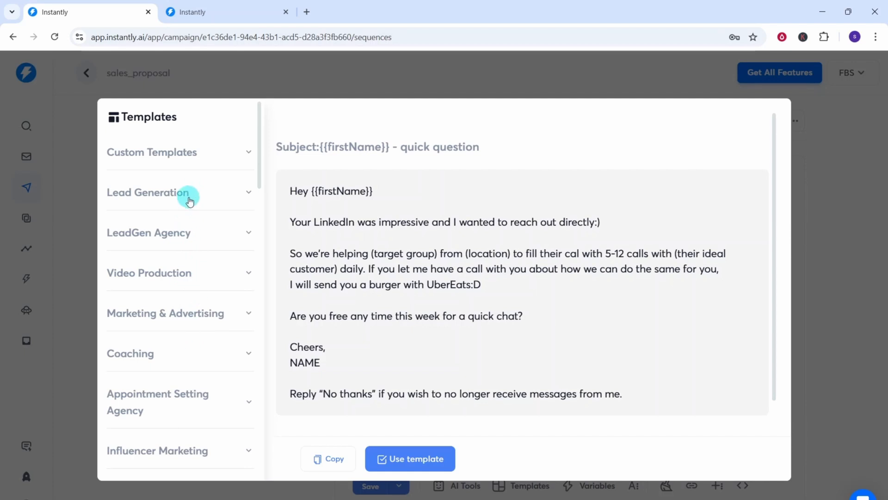
mouse_move(257, 183)
left_mouse_down()
mouse_move(250, 454)
mouse_move(243, 410)
mouse_move(261, 189)
left_mouse_up()
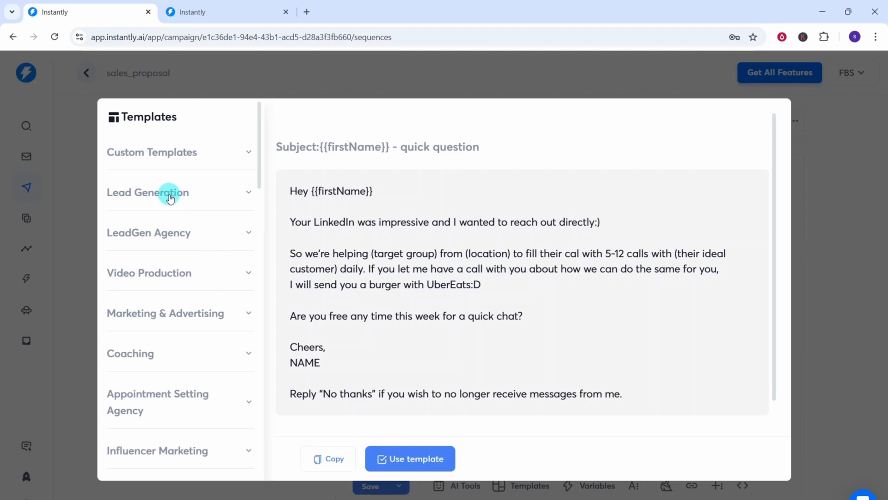
left_click(170, 195)
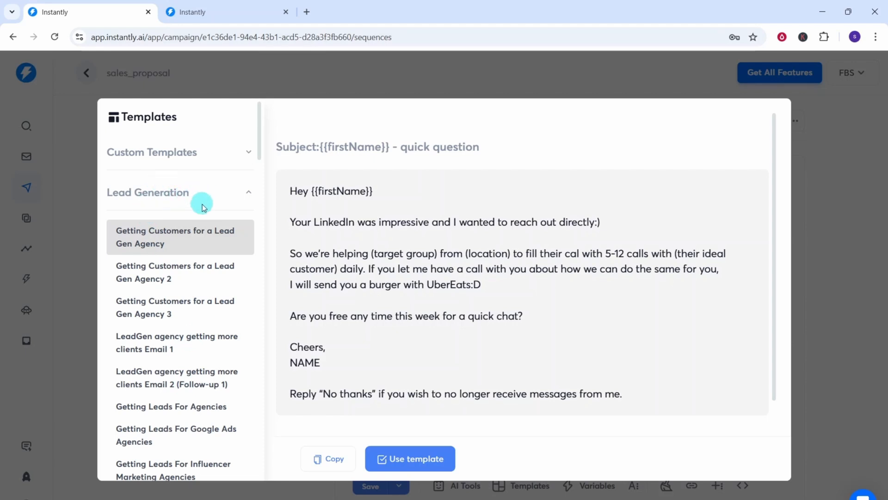
left_click(170, 280)
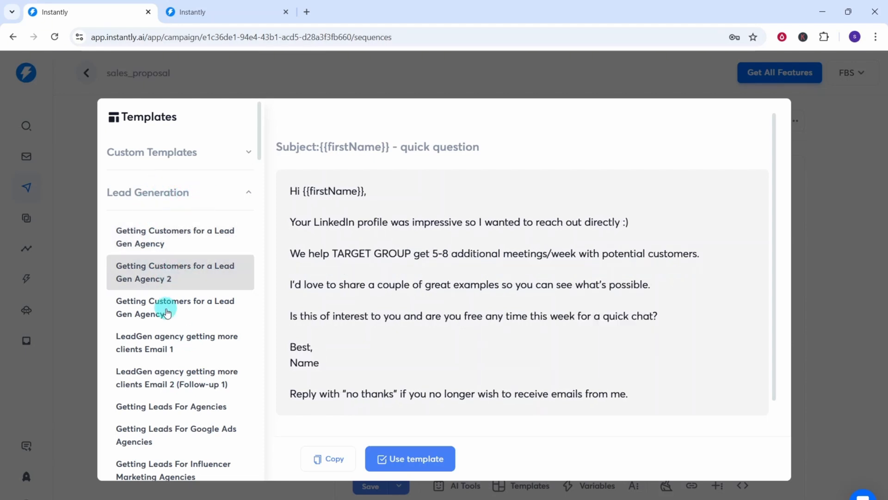
left_click(168, 307)
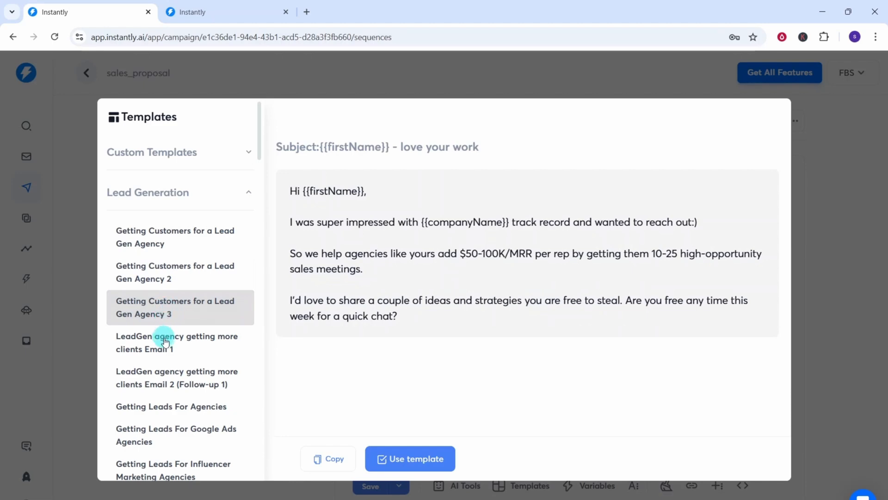
left_click(170, 344)
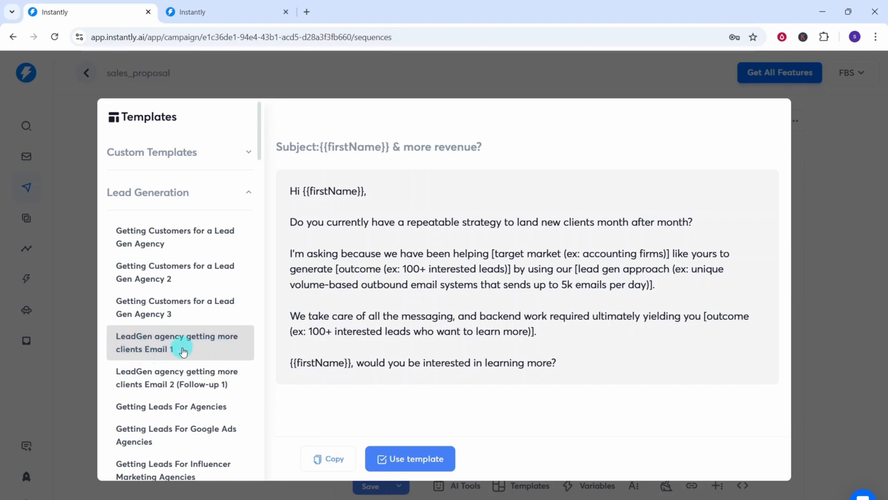
left_click(401, 460)
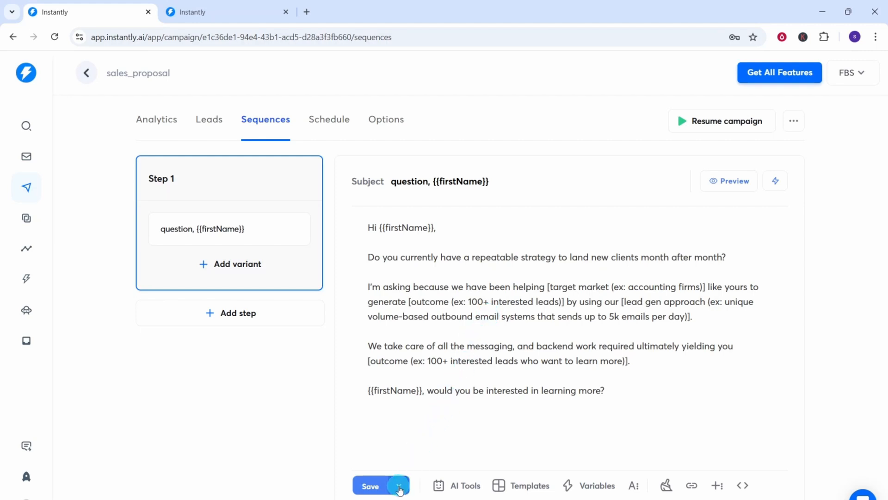
Save the Step 1 email as a new custom template named "sales"
left_click(399, 486)
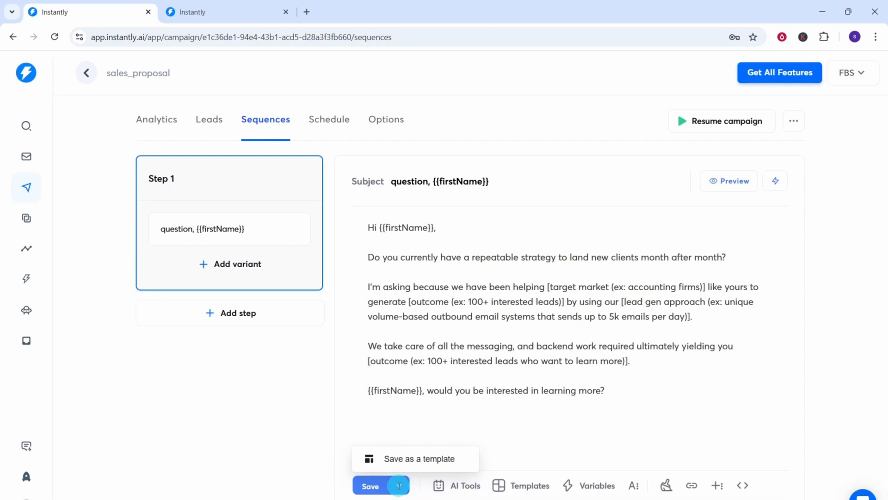
left_click(432, 464)
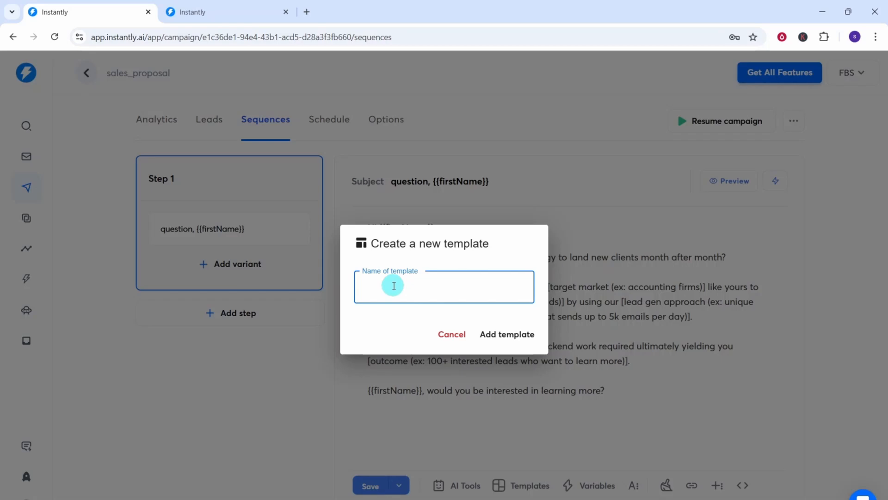
type("sales")
left_click(491, 335)
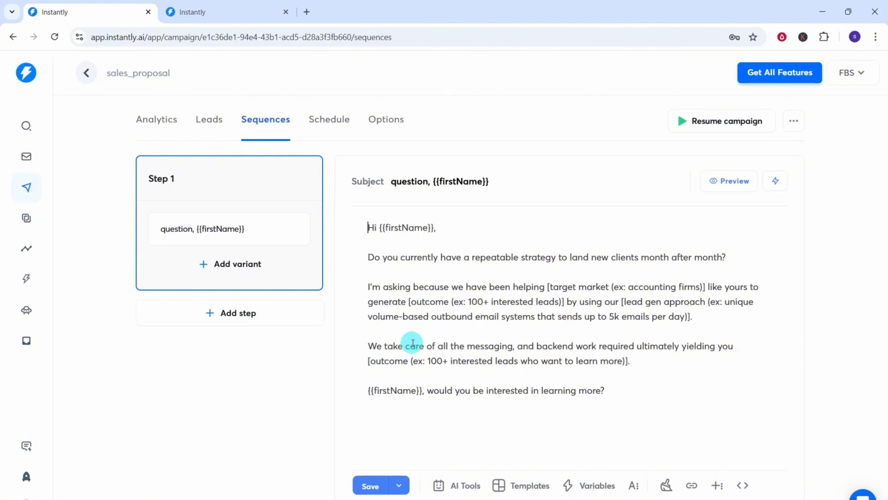
Add Step 2 to the sequence and fill it with the Lead Generation template "Getting Customers for a Leadgen Agency Email 2 (Followup 1)"
left_click(234, 312)
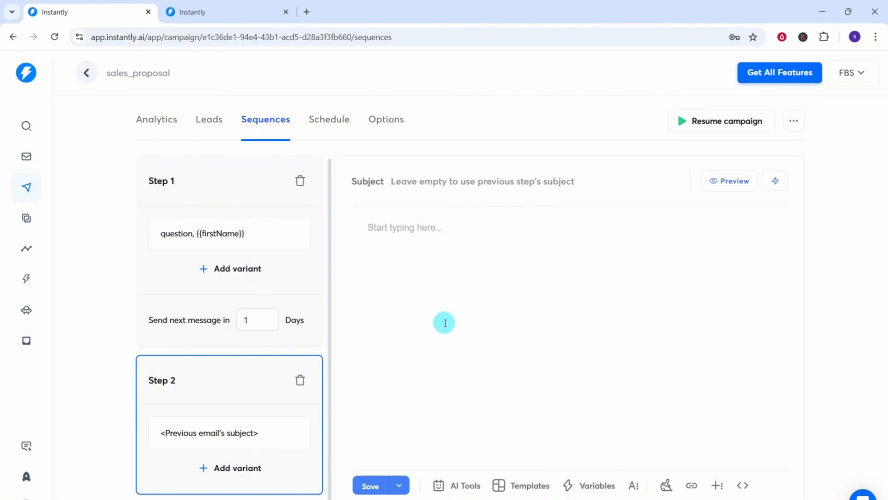
left_click(511, 484)
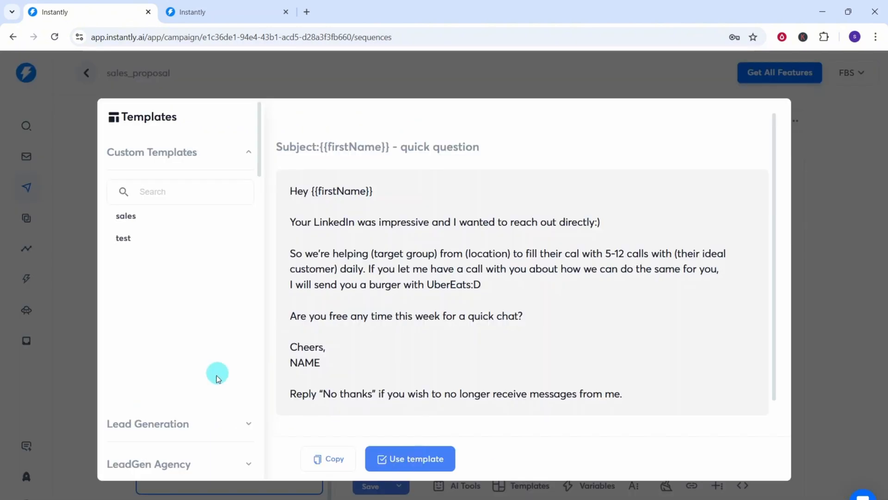
left_click(182, 424)
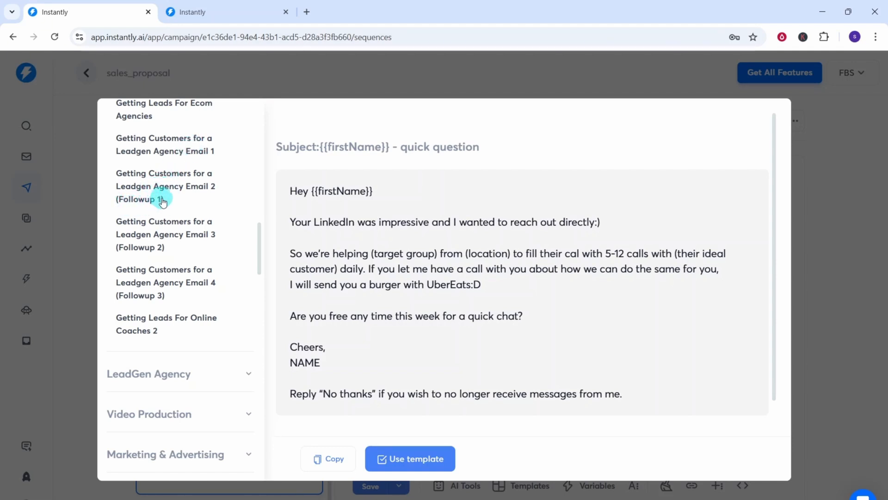
left_click(158, 185)
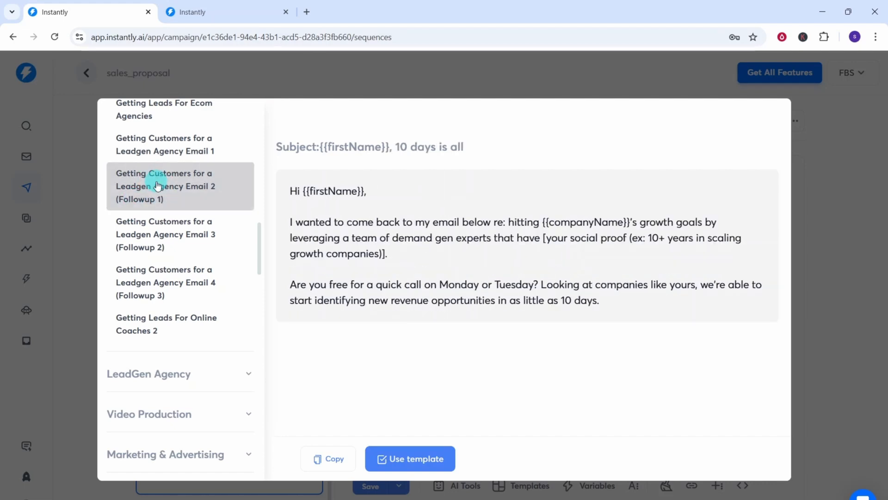
left_click(399, 458)
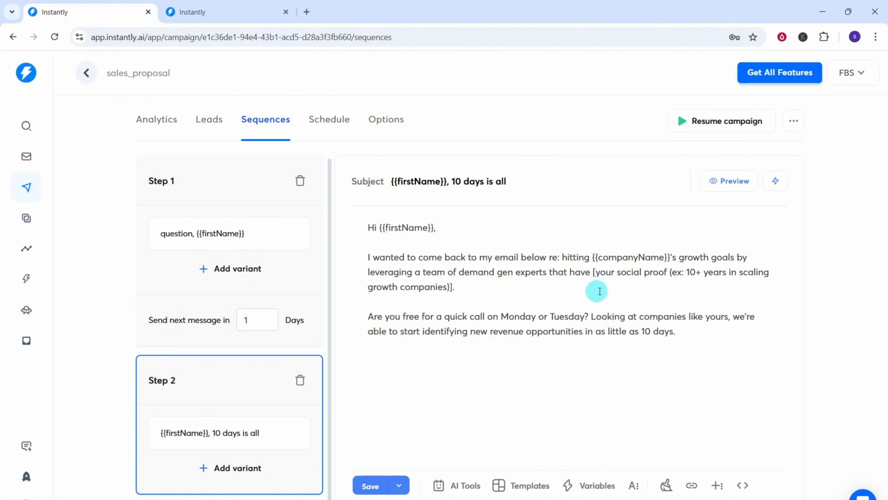
Set the wait between the Step 1 and Step 2 emails to 2 days
left_click(256, 324)
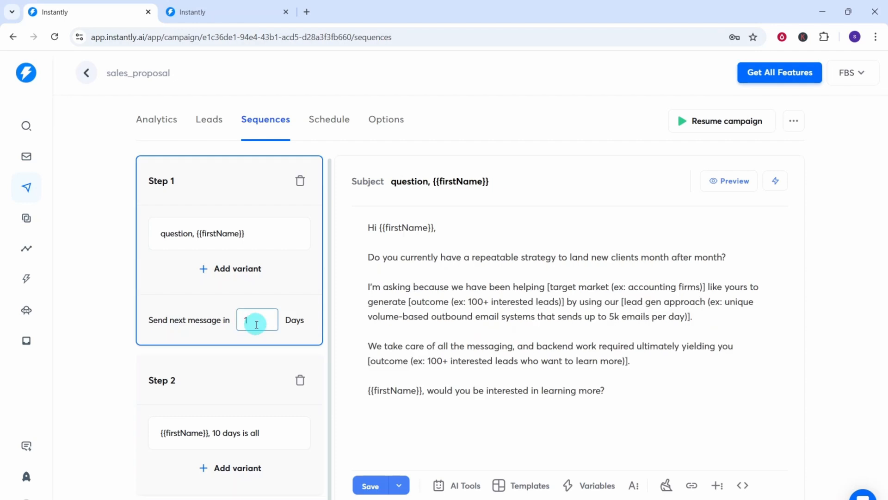
key("BackSpace")
left_click(251, 432)
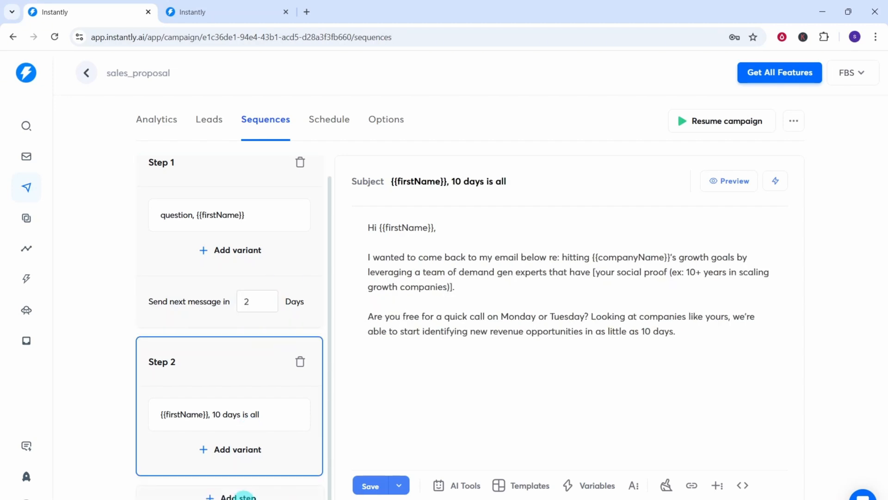
Add Step 3, paste in the copied body of "Getting Customers for a Leadgen Agency Email 3 (Followup 2)", and save the sequence
left_click(241, 495)
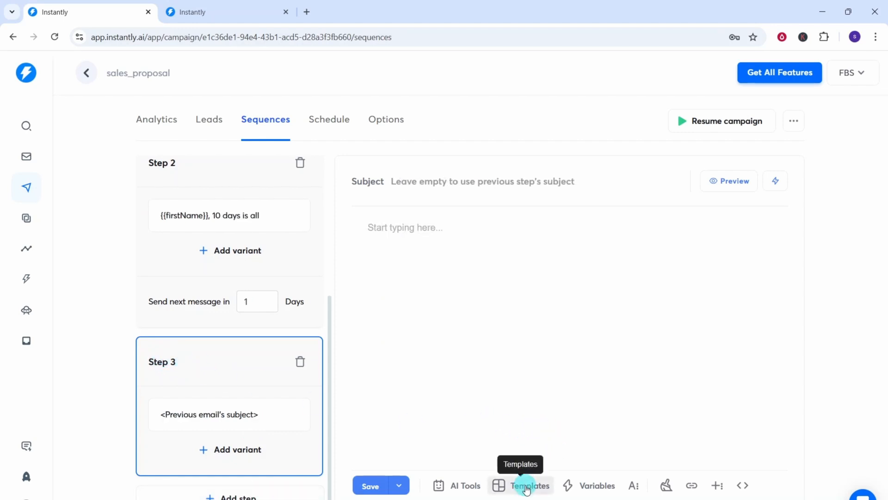
left_click(522, 486)
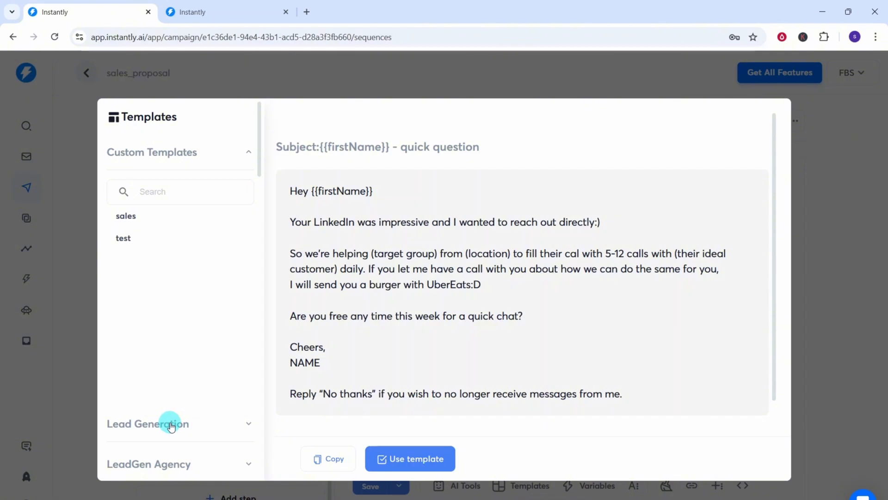
left_click(170, 427)
scroll(185, 279, "down", 5)
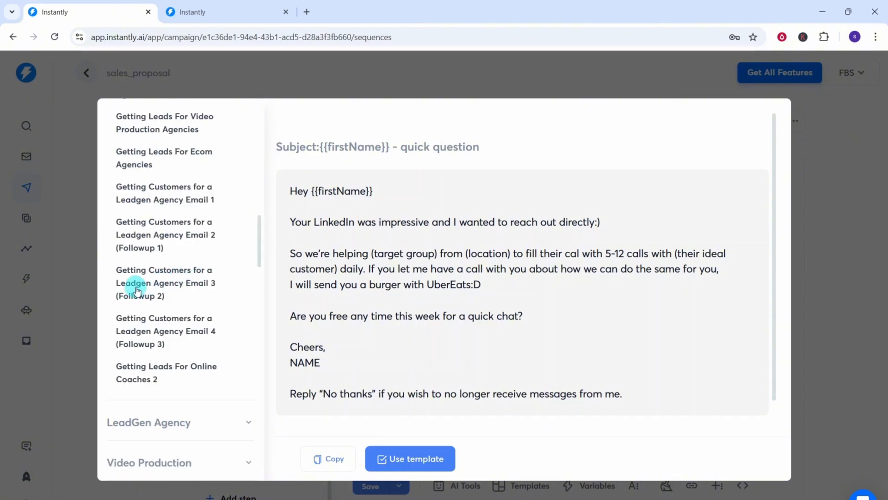
left_click(137, 290)
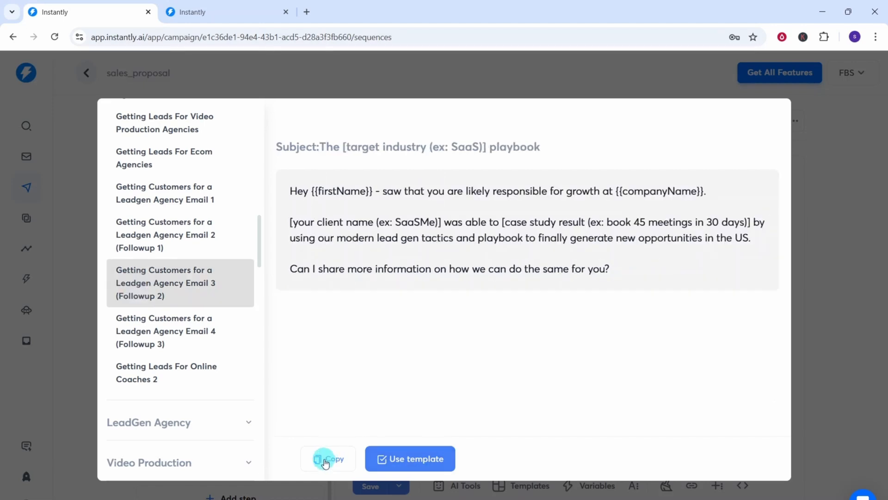
left_click(326, 459)
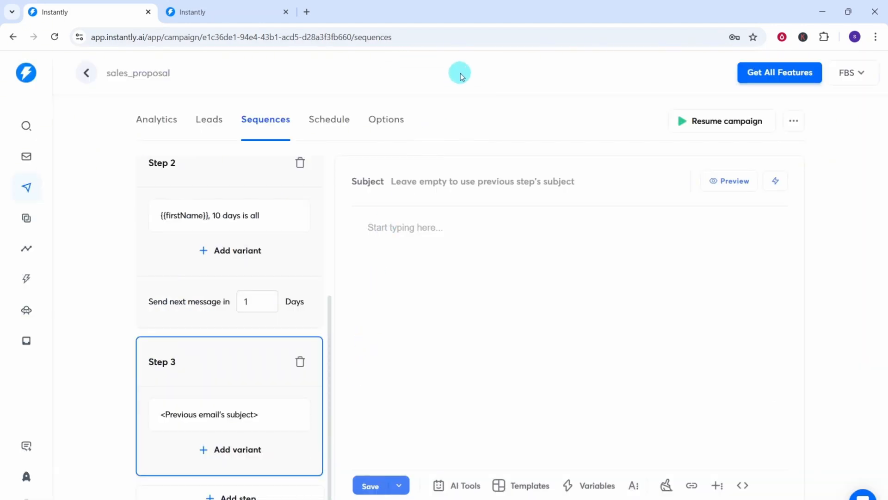
left_click(379, 225)
key("ctrl+v")
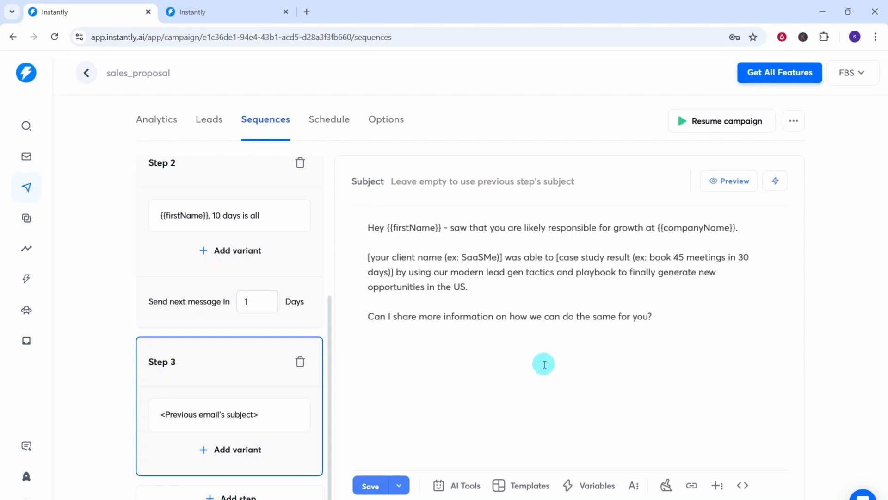
left_click(370, 487)
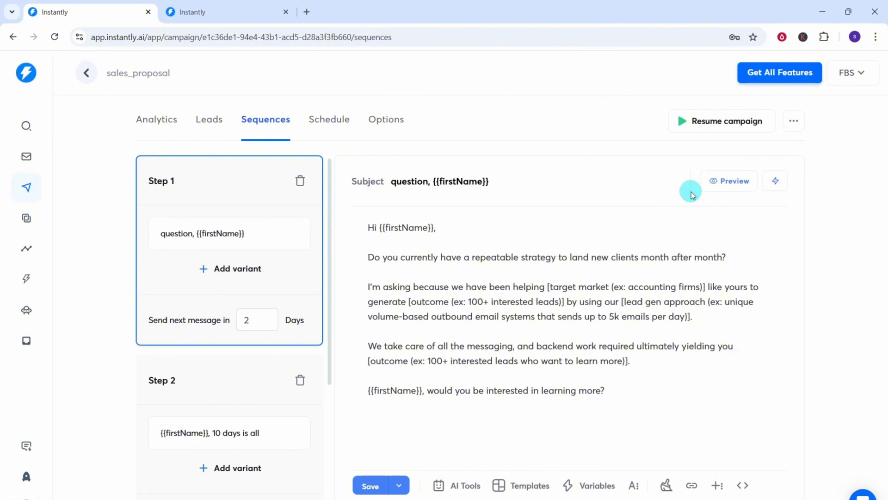
Preview the Step 1 email with its variables filled in and send it as a test email
left_click(718, 181)
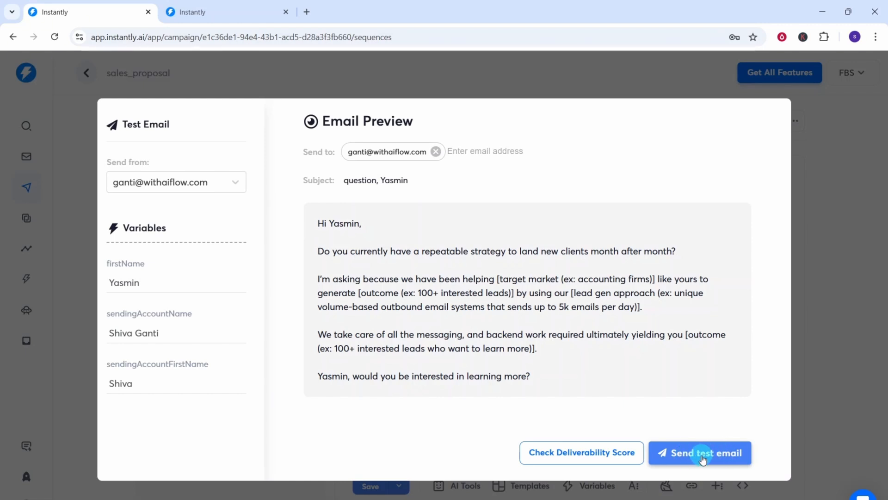
left_click(701, 454)
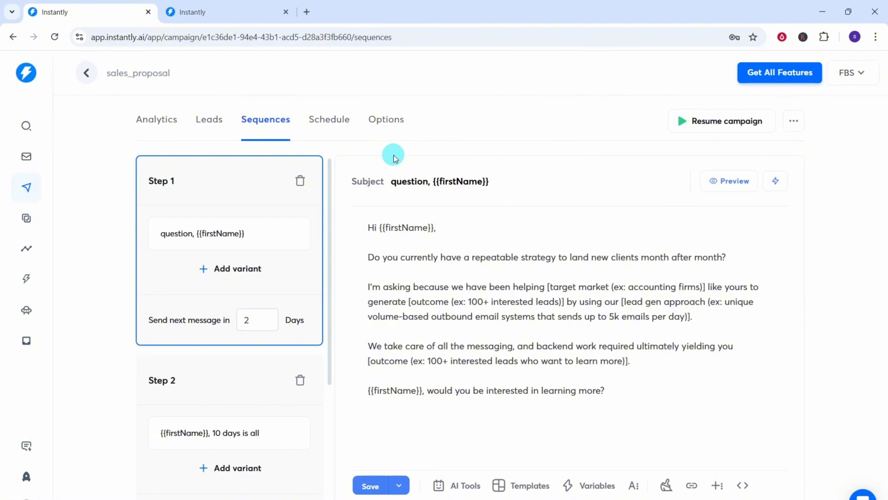
Set the campaign schedule's timezone to Central Time (US & Canada) and its end time to 5:00 PM
left_click(327, 119)
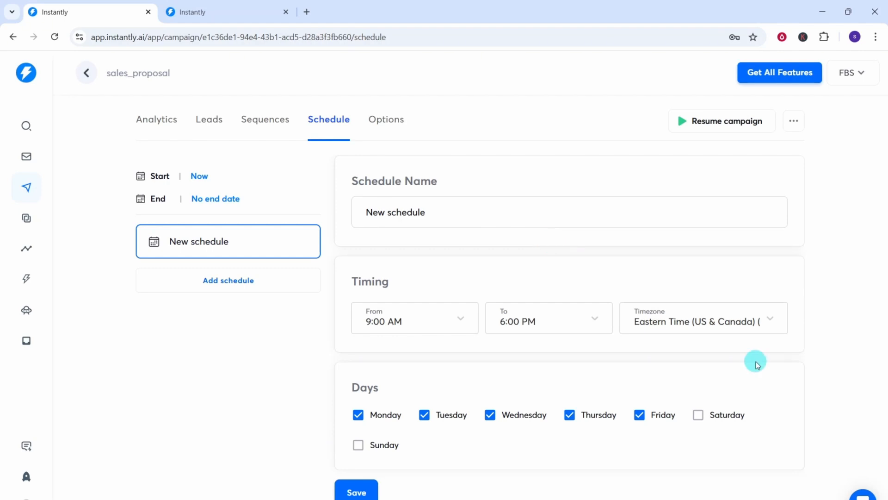
left_click(772, 322)
scroll(675, 215, "up", 2)
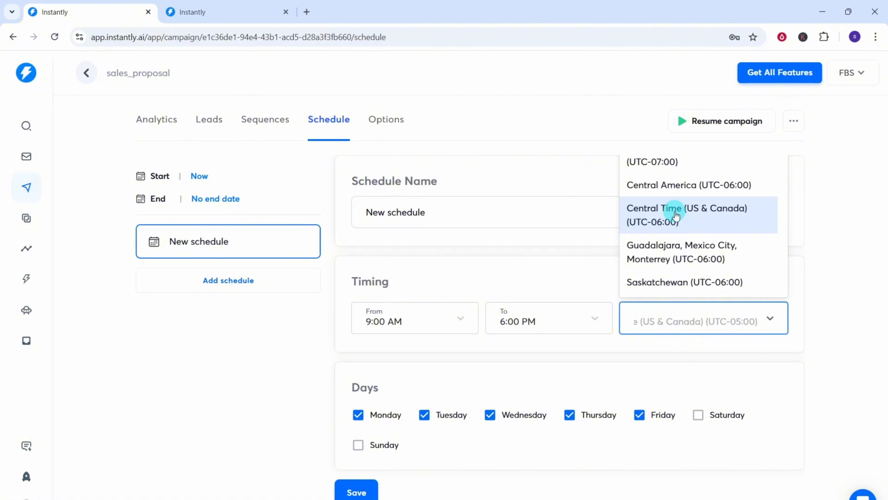
left_click(675, 215)
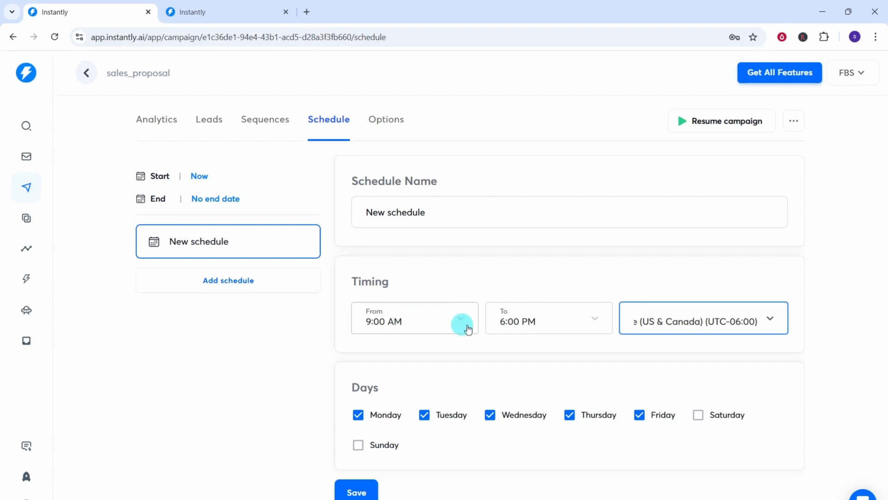
left_click(594, 322)
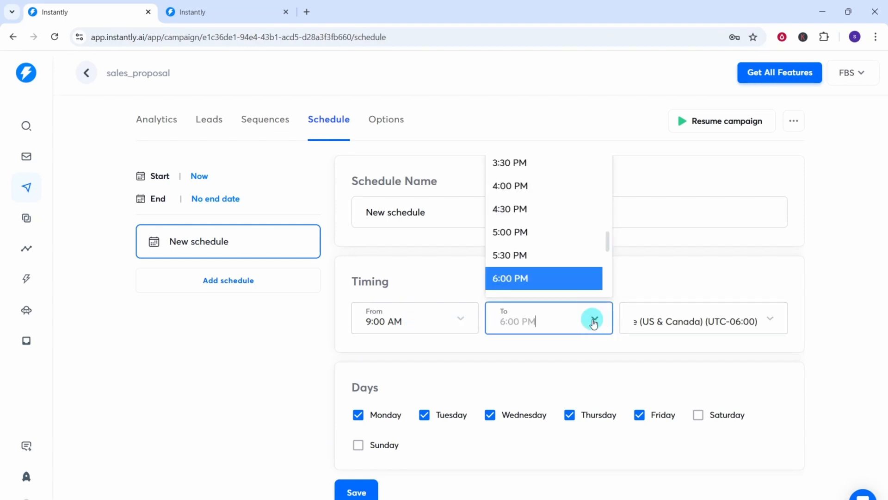
left_click(511, 232)
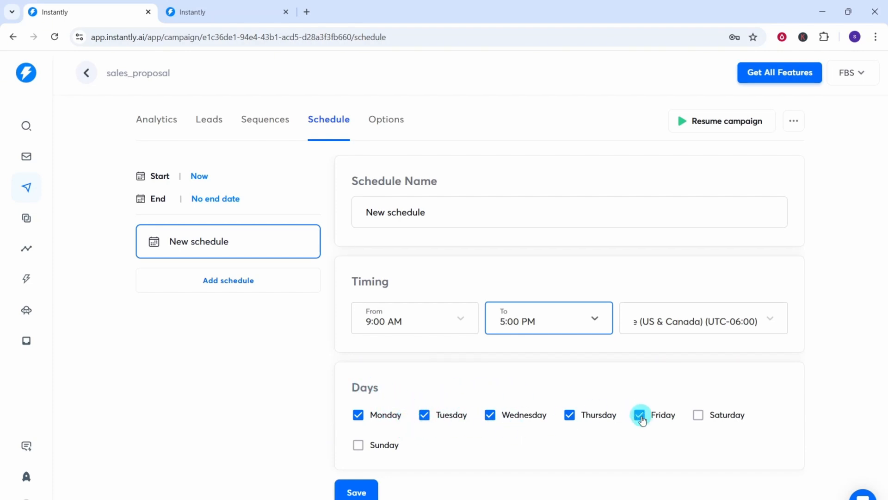
Rename the campaign schedule as "sales" and save it
left_click(439, 217)
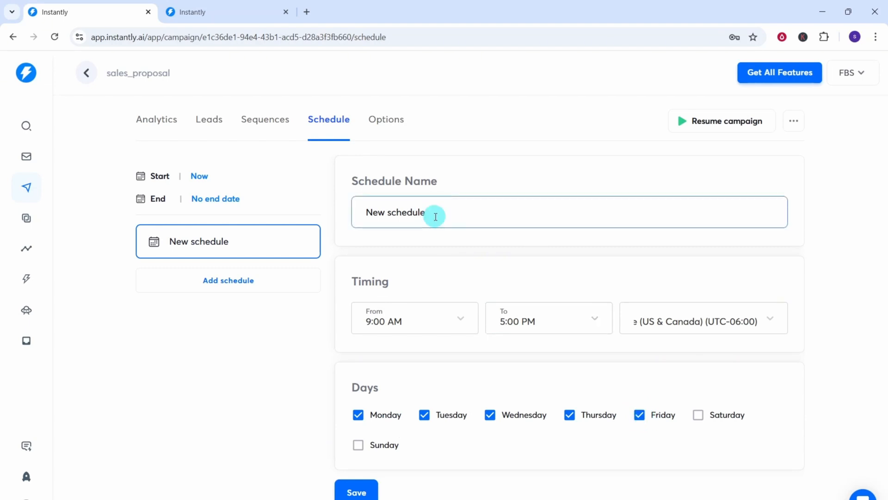
key("ctrl+a")
type("sales")
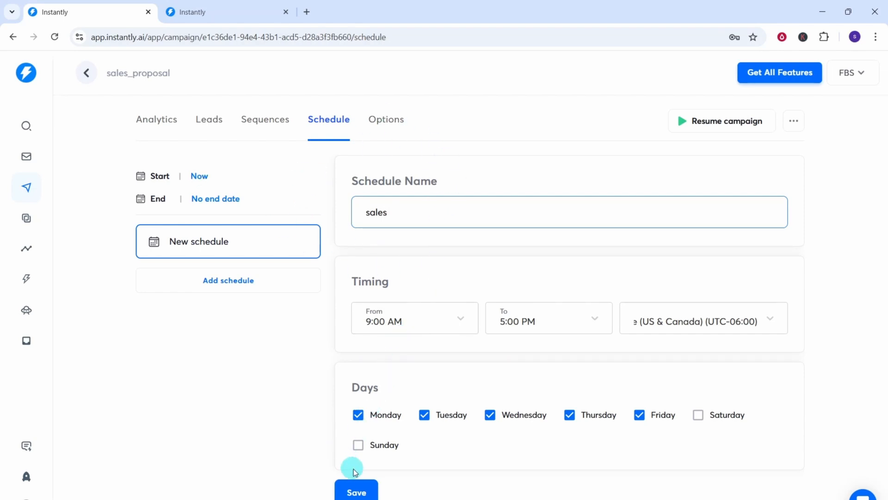
left_click(356, 494)
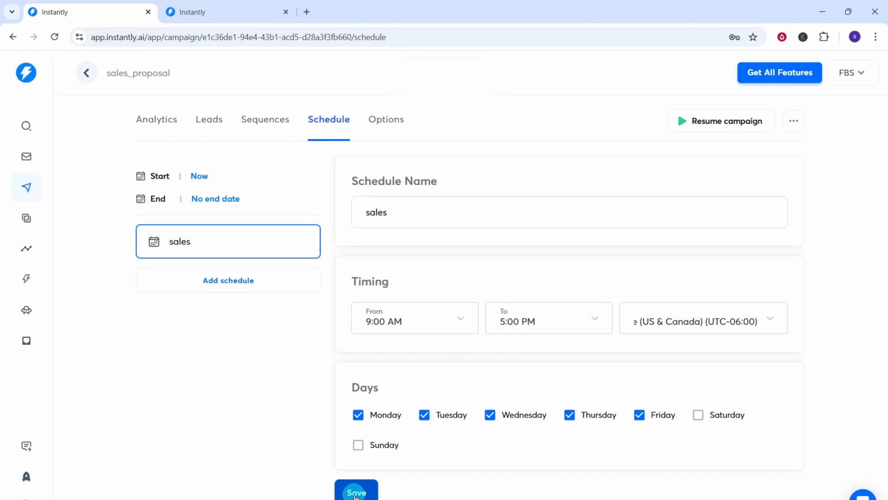
Select the email accounts the campaign sends from in its options
left_click(386, 121)
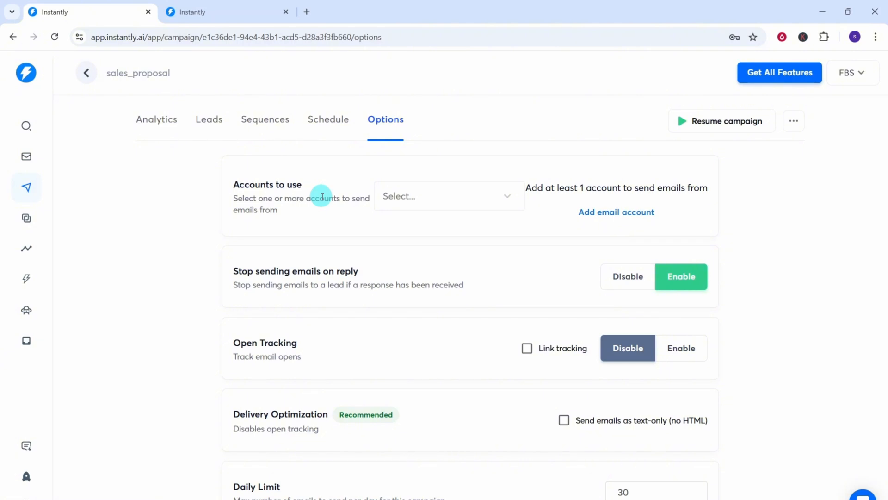
left_click(508, 198)
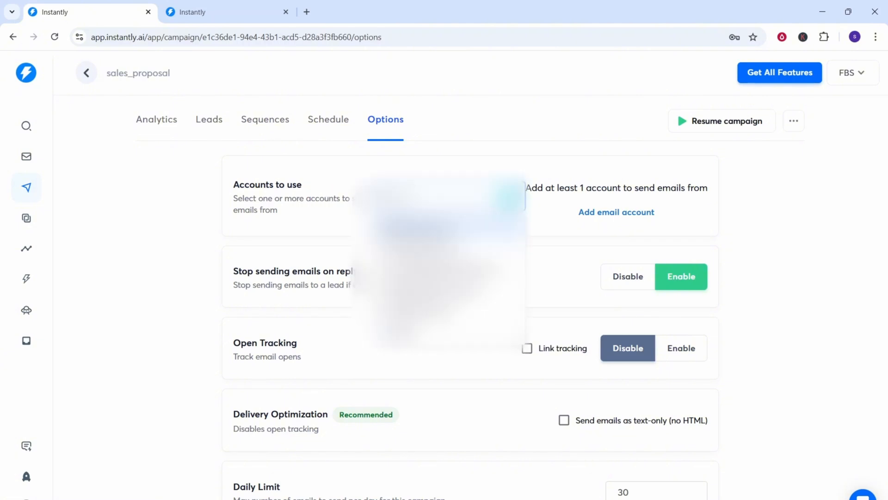
left_click(403, 230)
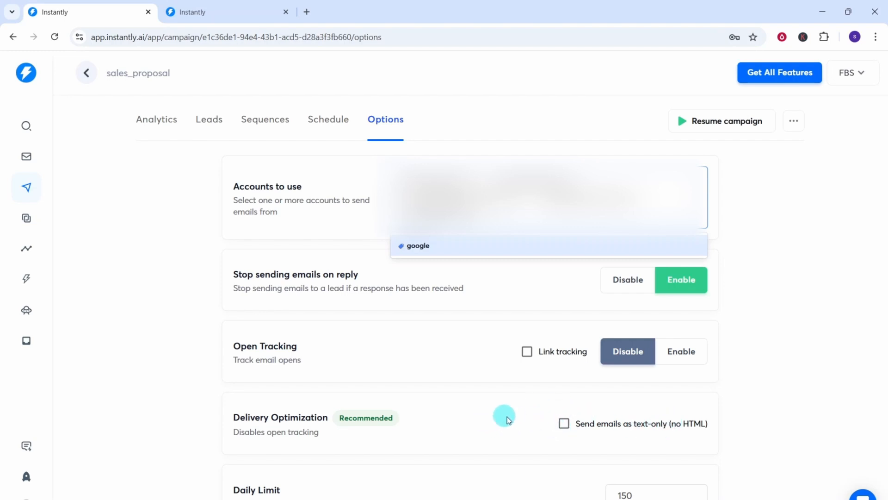
Review the campaign's advanced options, from sending pattern to CC and BCC, and launch the campaign
scroll(309, 370, "down", 3)
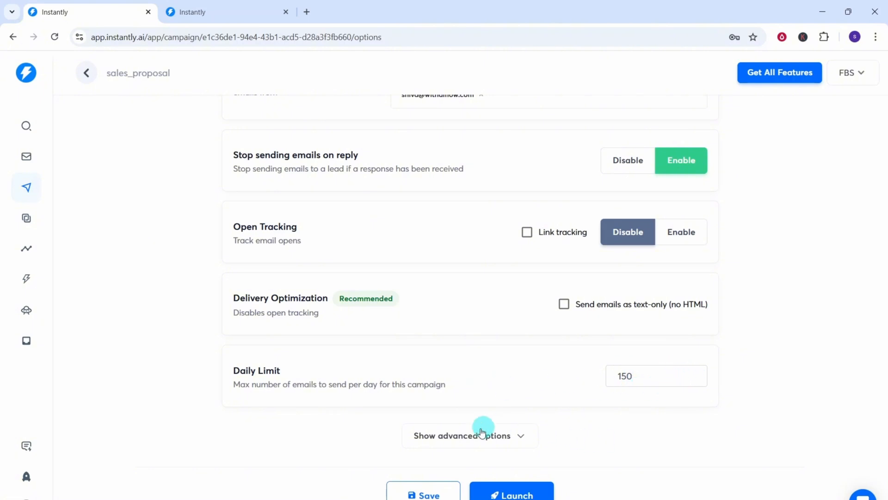
left_click(521, 438)
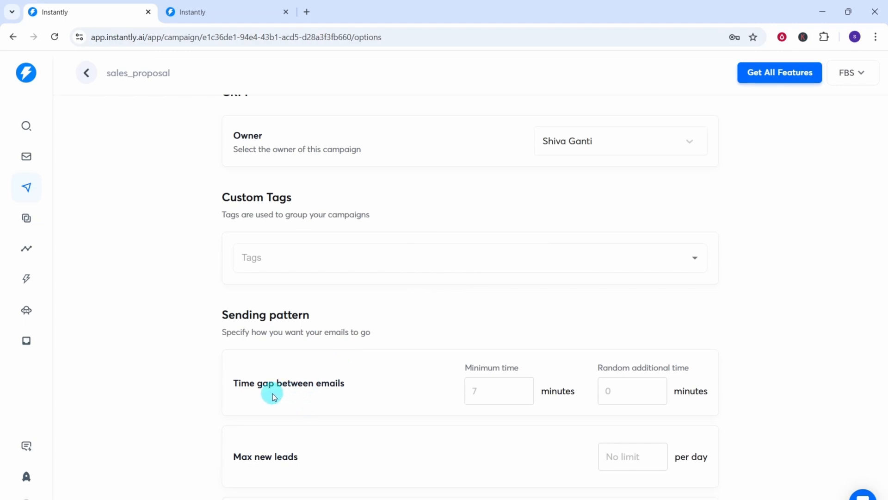
scroll(427, 398, "down", 6)
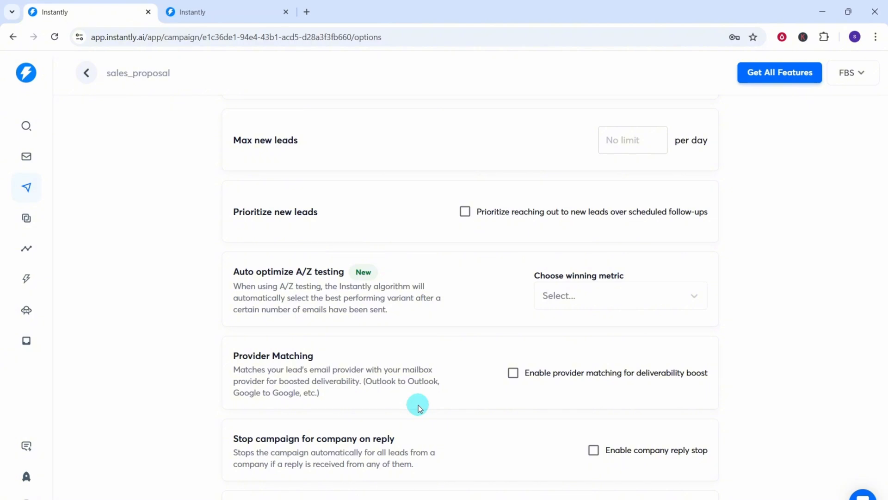
scroll(418, 407, "down", 6)
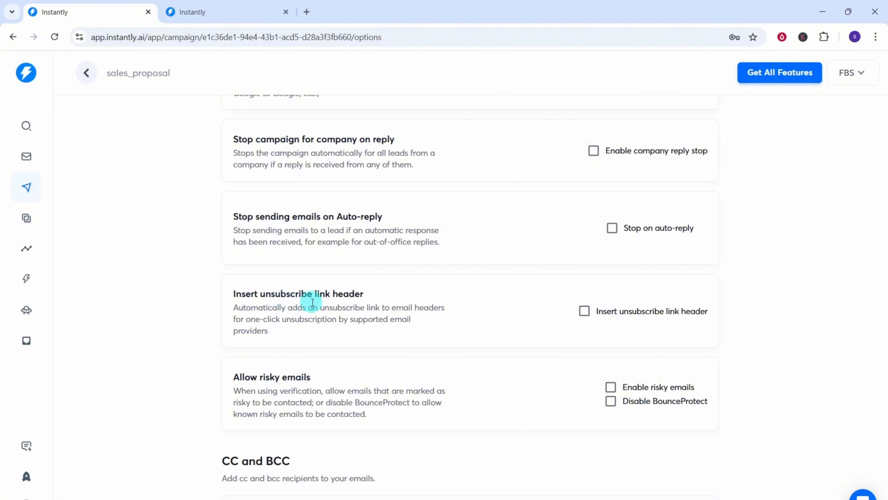
scroll(331, 316, "down", 5)
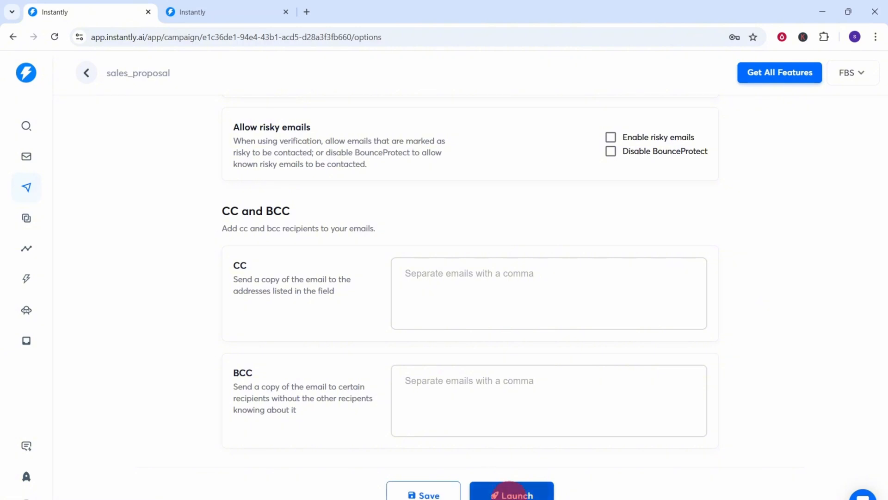
left_click(509, 492)
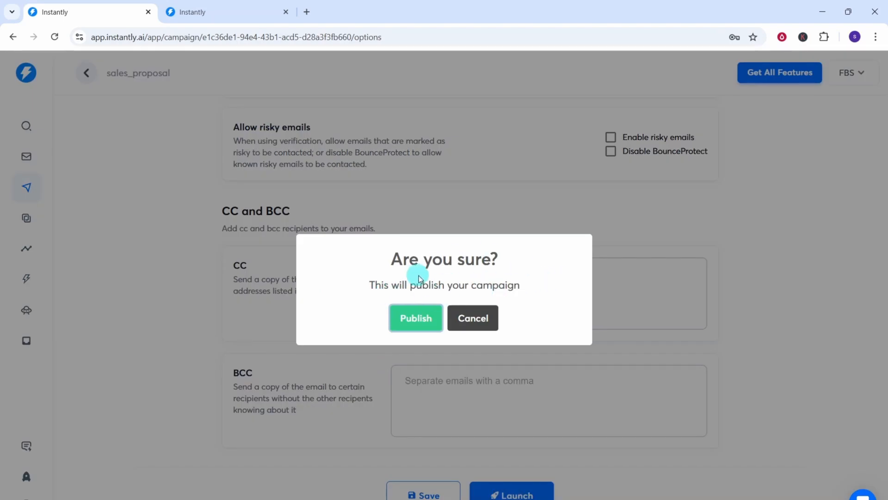